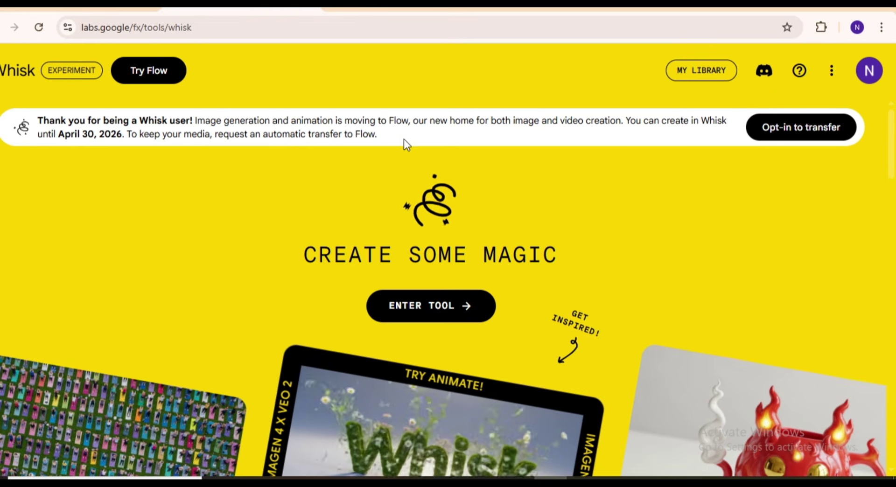
# Step: Request and confirm the automatic transfer of the Whisk media to Flow
pyautogui.moveTo(404, 140); pyautogui.dragTo(136, 145)
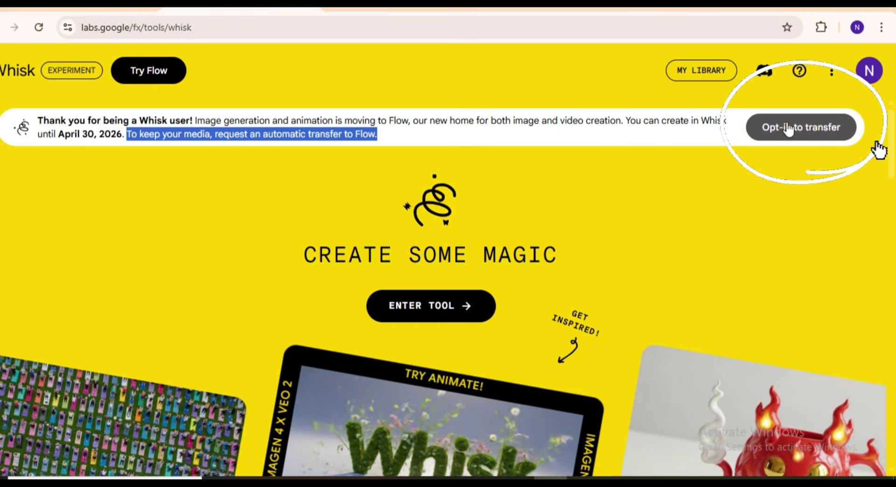
pyautogui.click(788, 129)
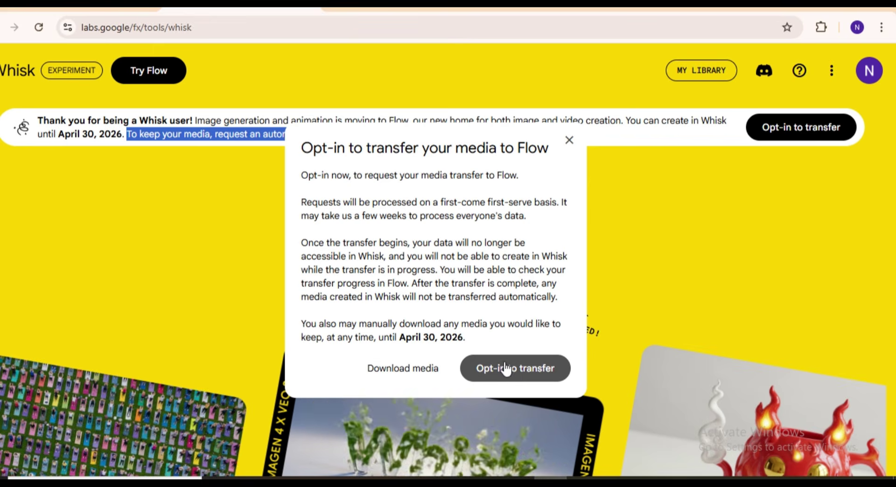
pyautogui.click(506, 369)
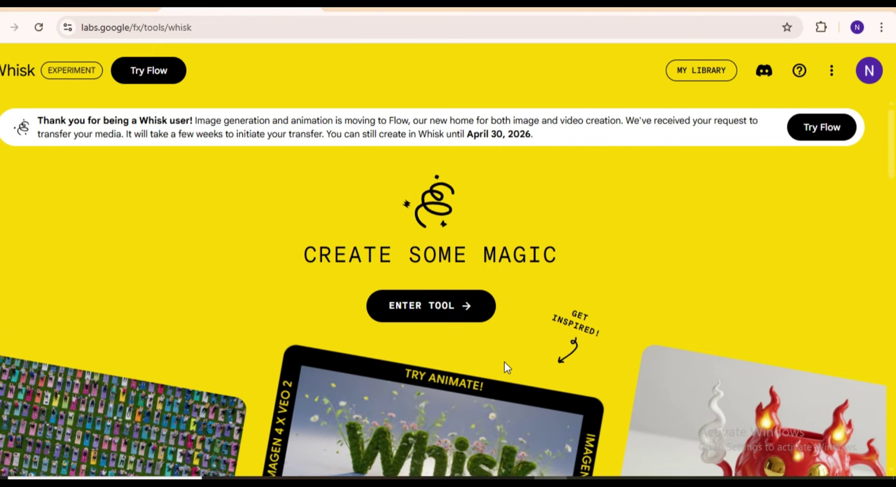
pyautogui.moveTo(126, 136); pyautogui.dragTo(539, 135)
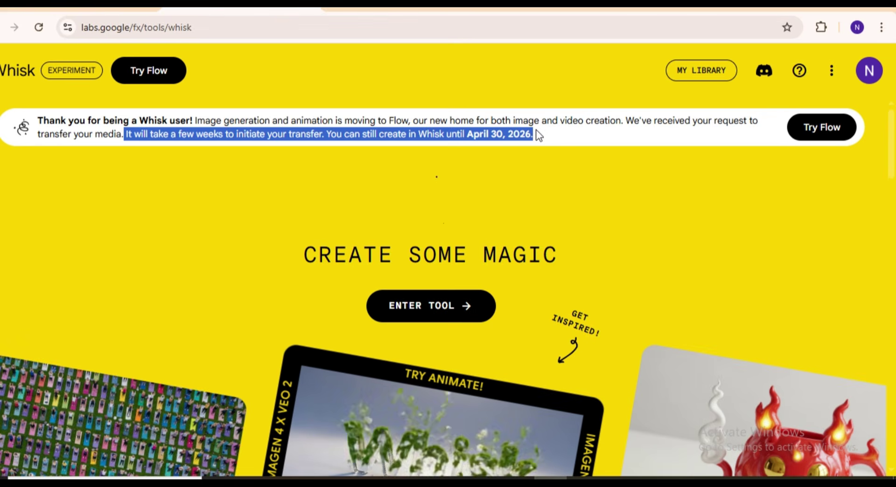
pyautogui.click(539, 135)
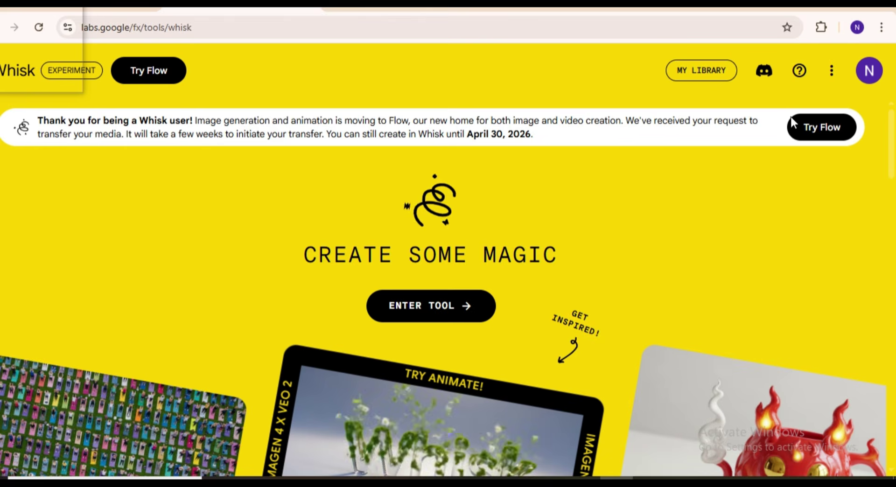
# Step: Switch to Flow, dismiss the changelog announcement and create a new project
pyautogui.click(813, 133)
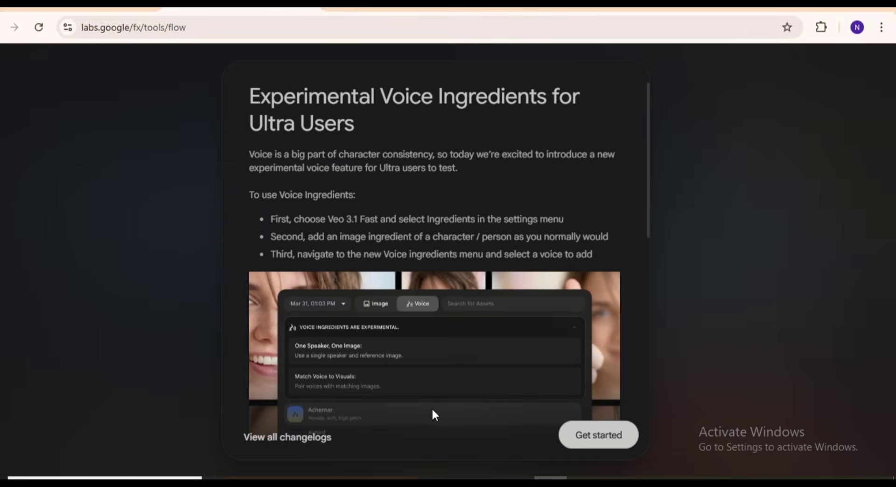
pyautogui.click(599, 436)
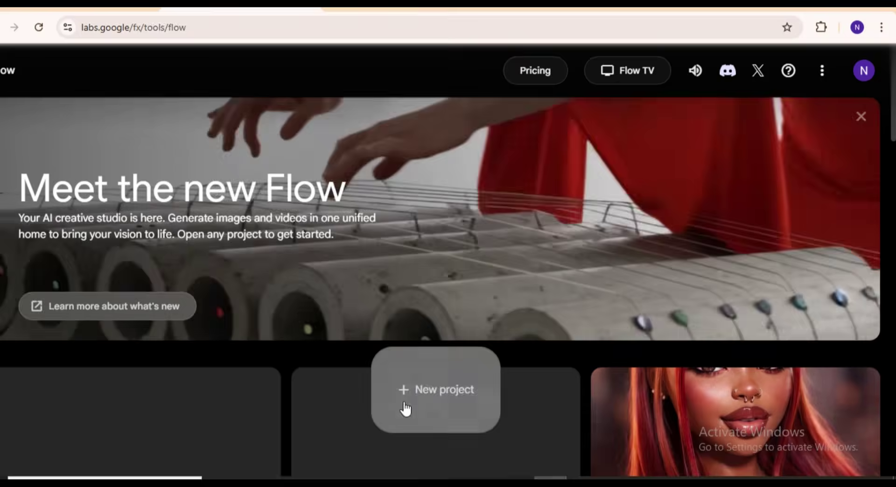
pyautogui.click(403, 405)
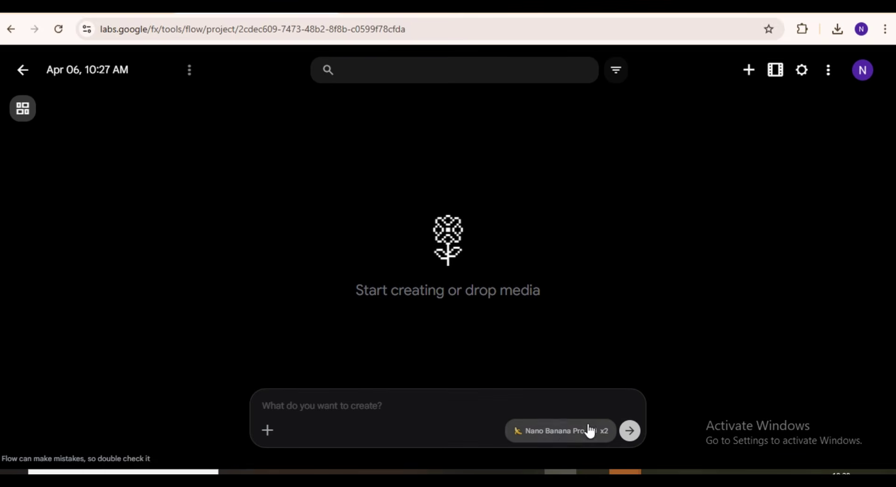
# Step: Set the generation type to Video from Frames and choose the Veo 3.1 - Lite model
pyautogui.click(565, 431)
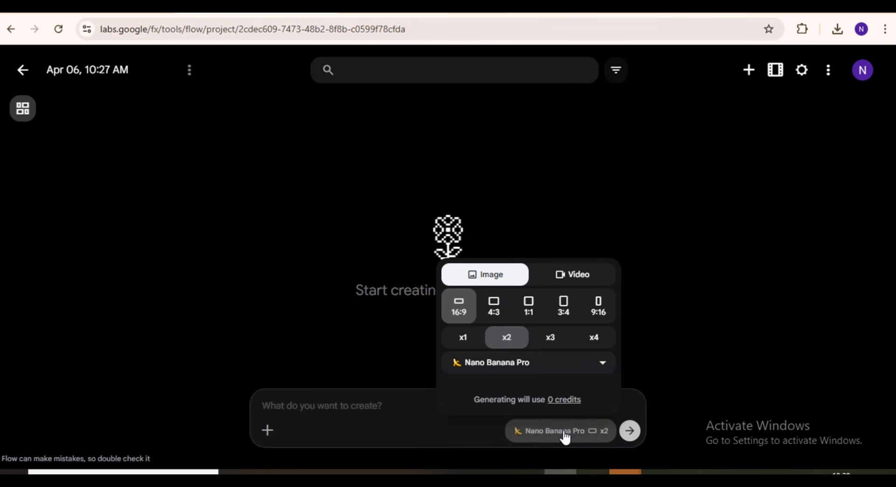
pyautogui.click(573, 277)
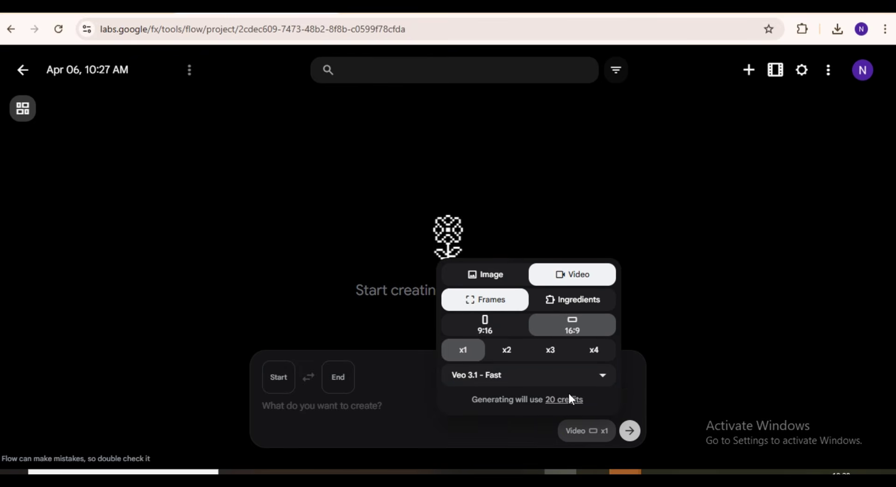
pyautogui.click(525, 376)
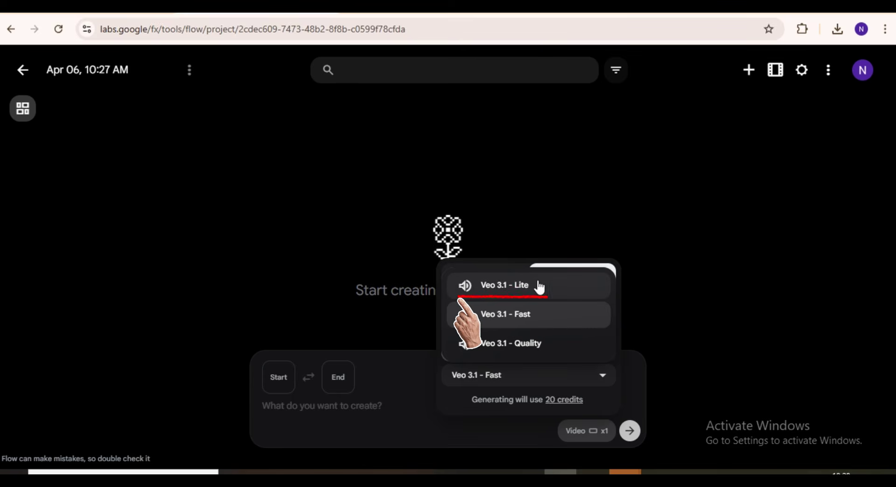
pyautogui.click(505, 285)
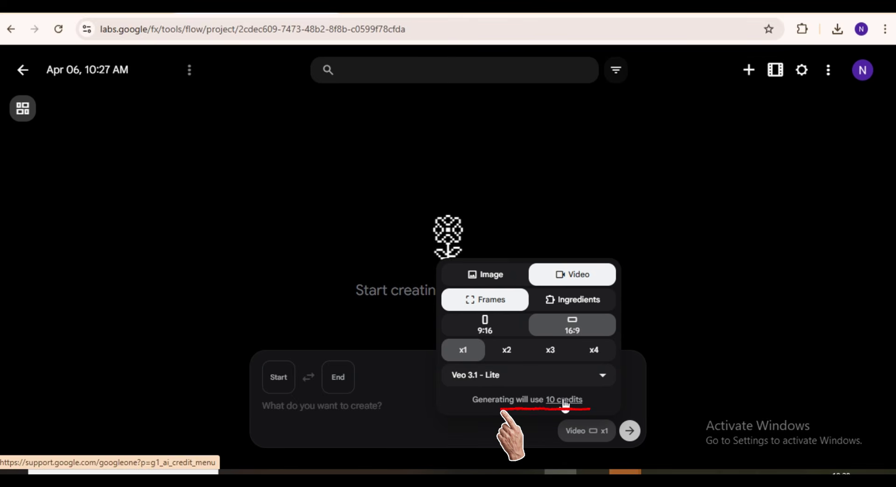
pyautogui.click(345, 404)
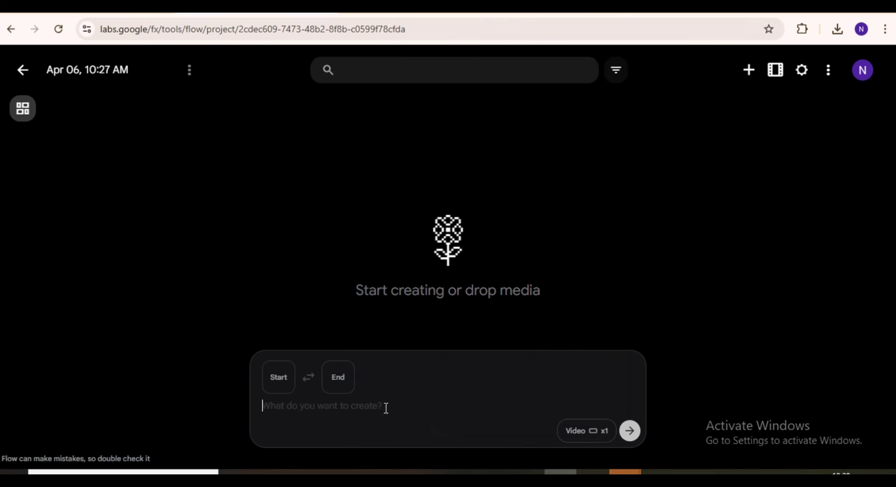
# Step: Animate the image remove_only_the_202604061025.png so it becomes the start frame of the video prompt
pyautogui.click(319, 401)
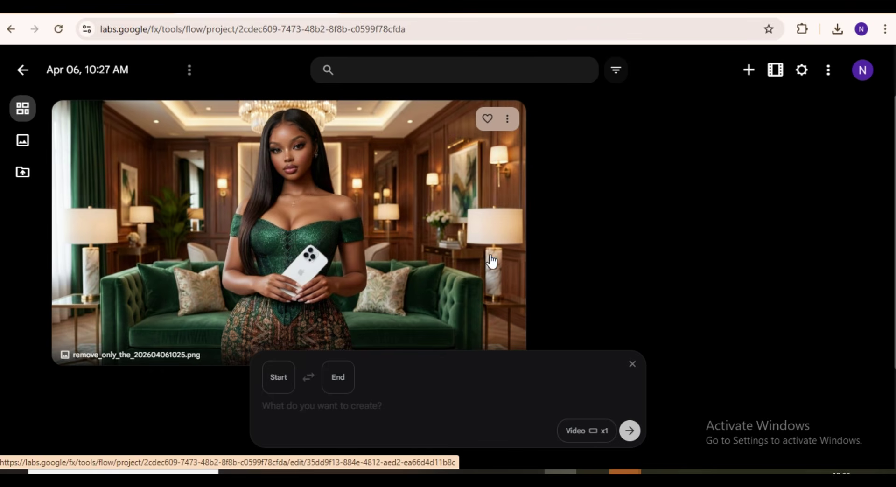
pyautogui.click(507, 119)
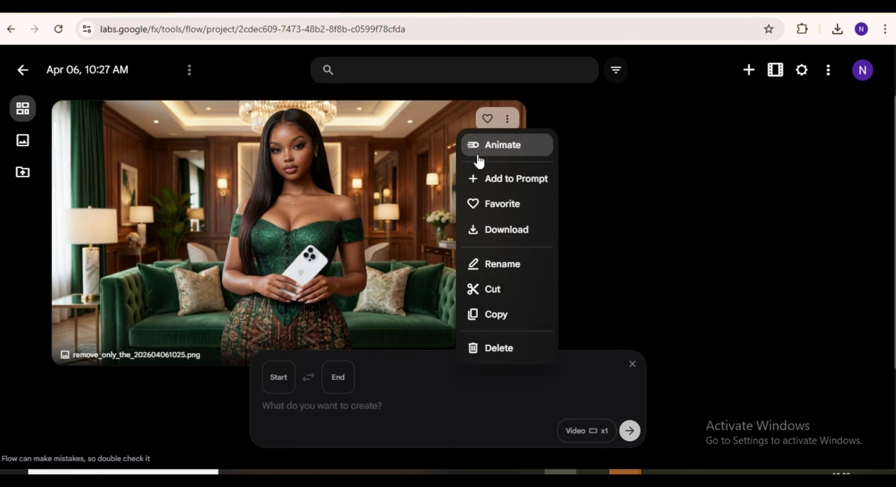
pyautogui.click(504, 147)
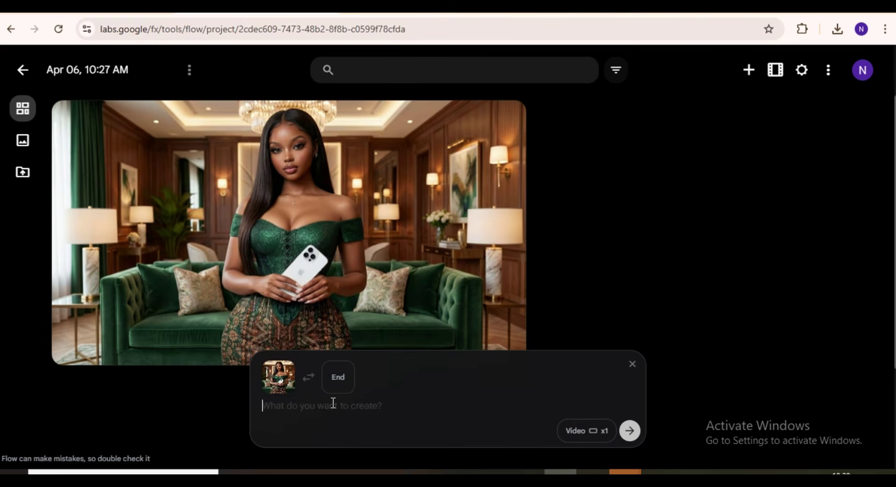
# Step: Enter the realistic video prompt about the Nigerian woman in the emerald green dress, remove the ending "6 seconds." and generate the video
pyautogui.write('Realistic video of a beautiful young Nigerian woman in a sparkling emerald green off-shoulder dress, standing in a luxurious warm-lit living room with a green velvet sofa, chandelier and warm wall lamps in the background. She looks down at her white iPhone, her face slowly breaks into a warm genuine smile and she whispers softly "This is exactly what I\'ve been waiting for..." in a calm Nigerian accent, she then gracefully turns and walks toward the green velvet sofa behind her and sits down elegantly, still smiling softly at her phone. Slow slight push-in camera, eye level shot, warm cinematic lighting, ultra realistic, 6 seconds.')
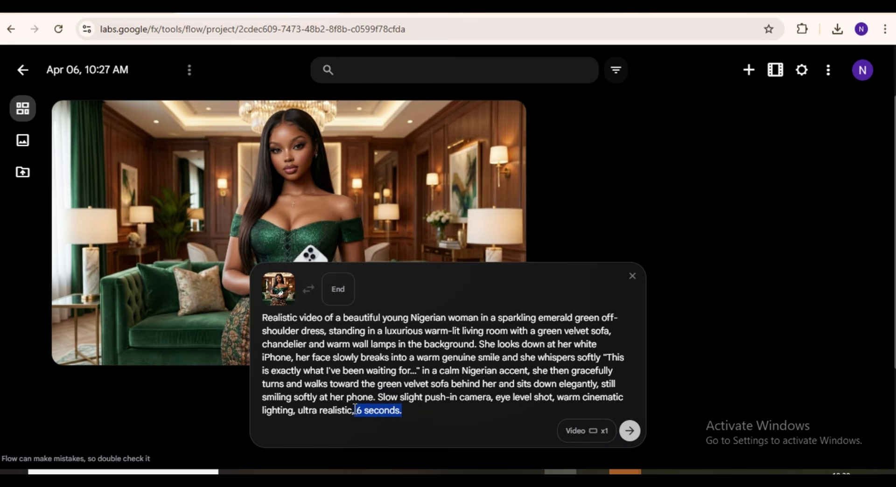
pyautogui.press('BackSpace')
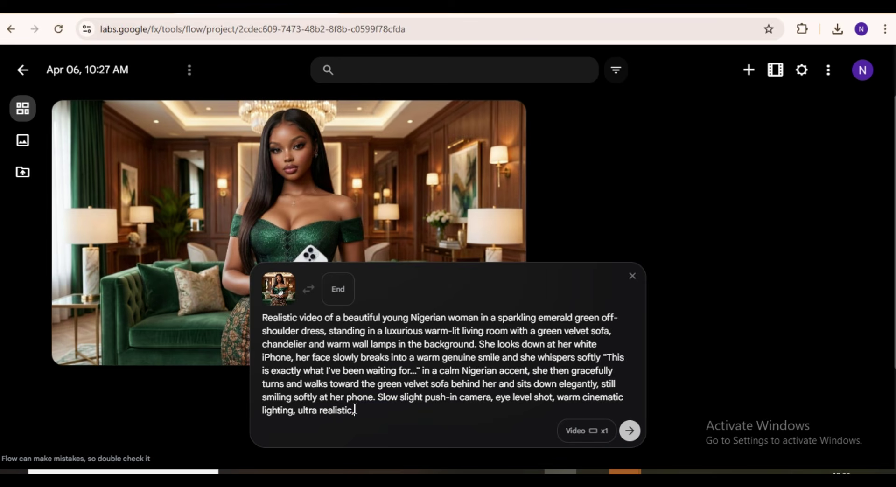
pyautogui.click(630, 431)
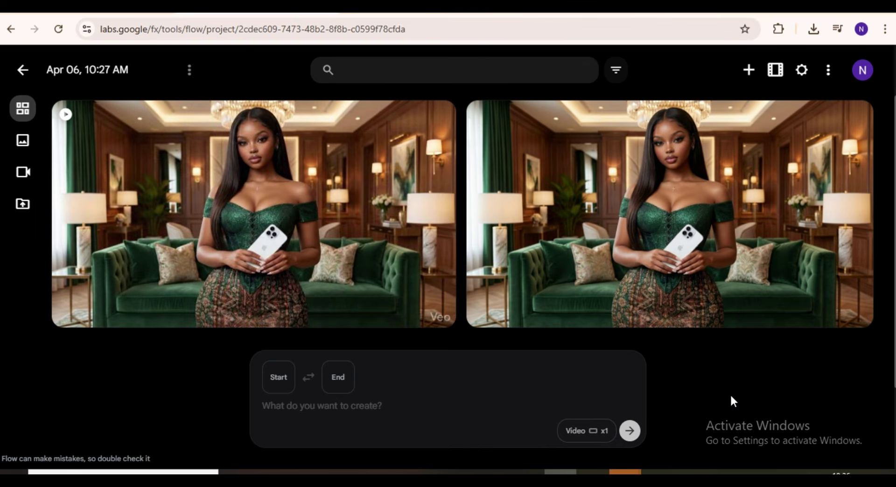
# Step: Play the generated sofa video in its editor and check the models and credit cost for extending it
pyautogui.click(113, 259)
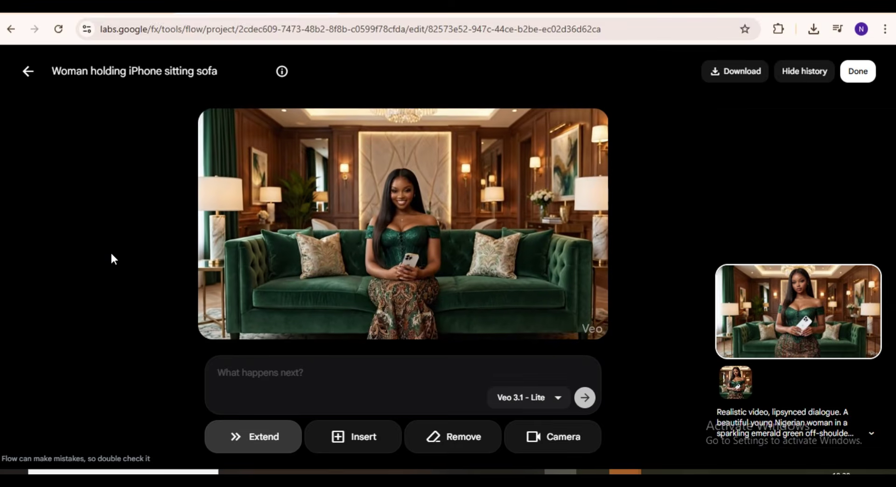
pyautogui.moveTo(296, 328)
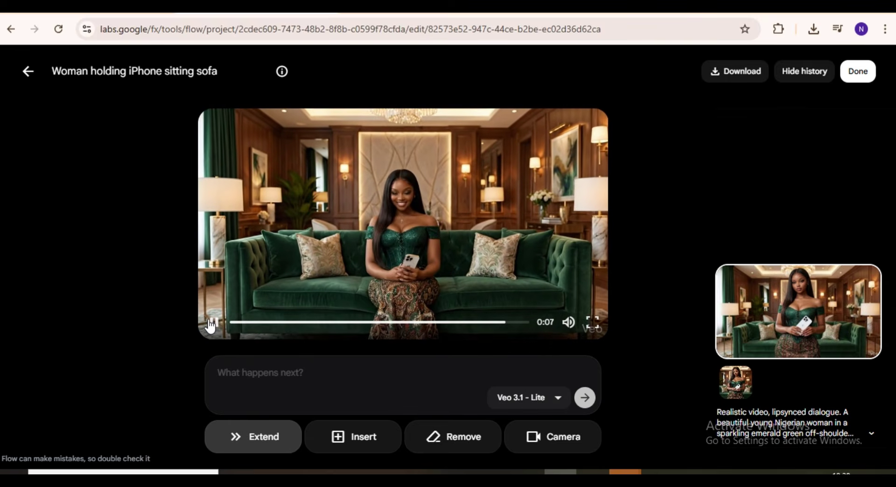
pyautogui.click(557, 399)
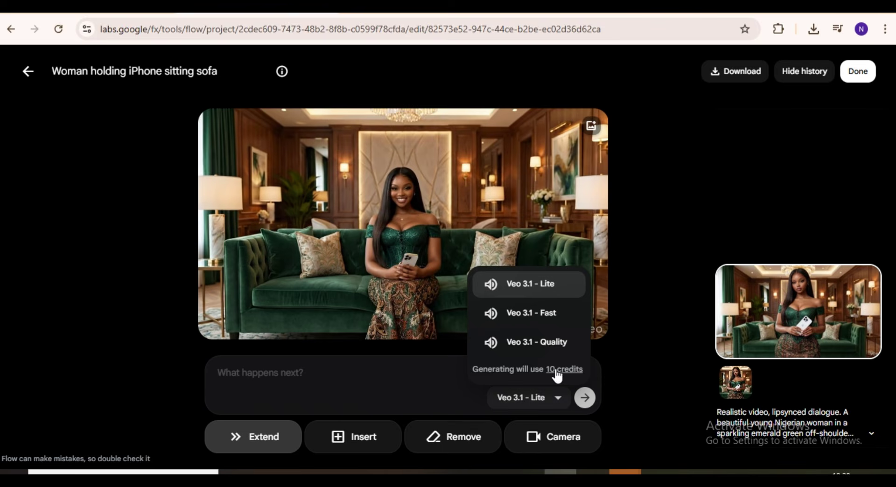
pyautogui.click(651, 358)
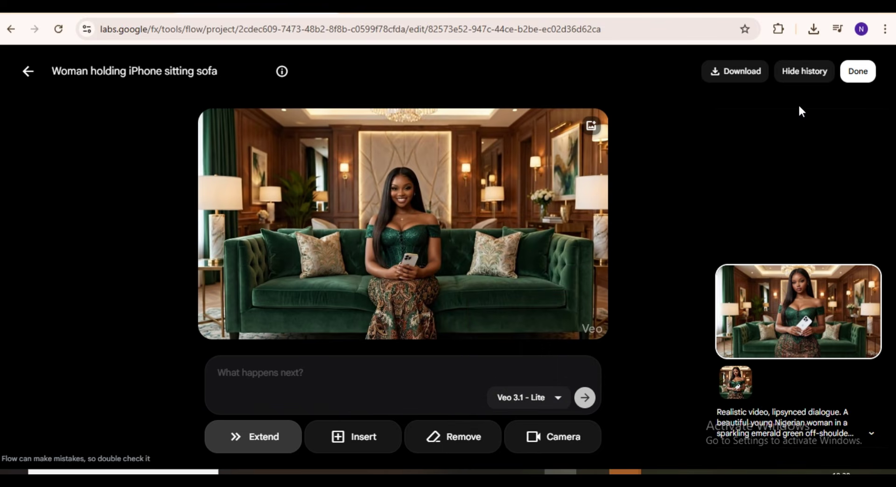
pyautogui.click(856, 74)
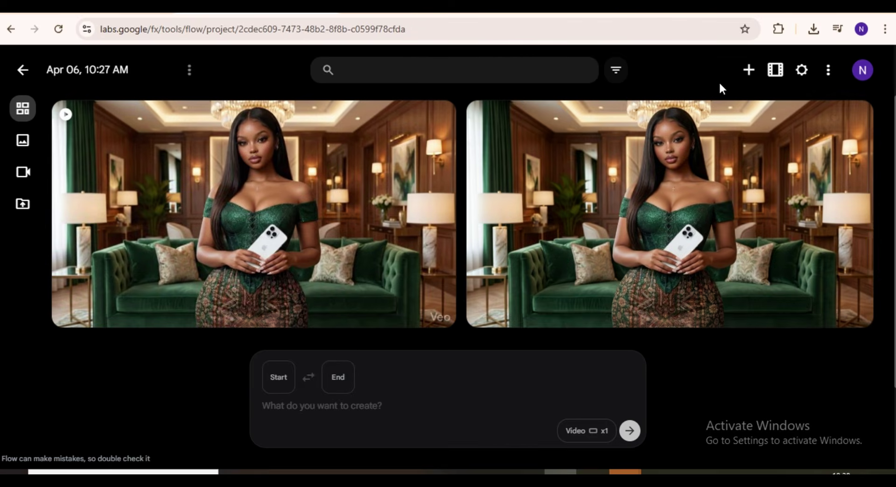
# Step: Download the generated "Woman holding iPhone sitting sofa" video at 720p original size
pyautogui.click(437, 119)
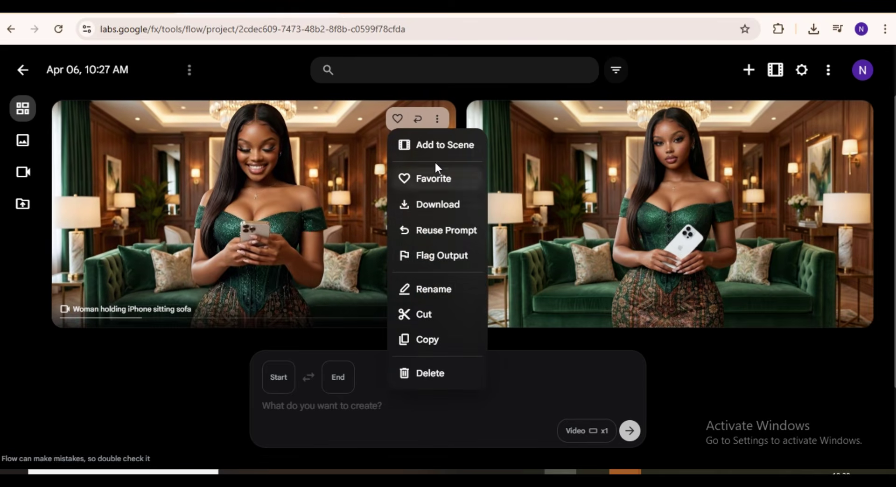
pyautogui.moveTo(432, 203)
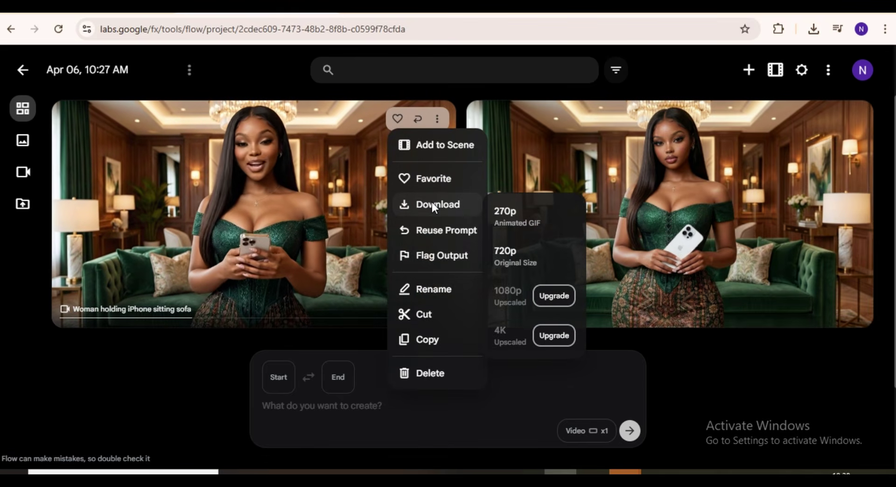
pyautogui.click(516, 263)
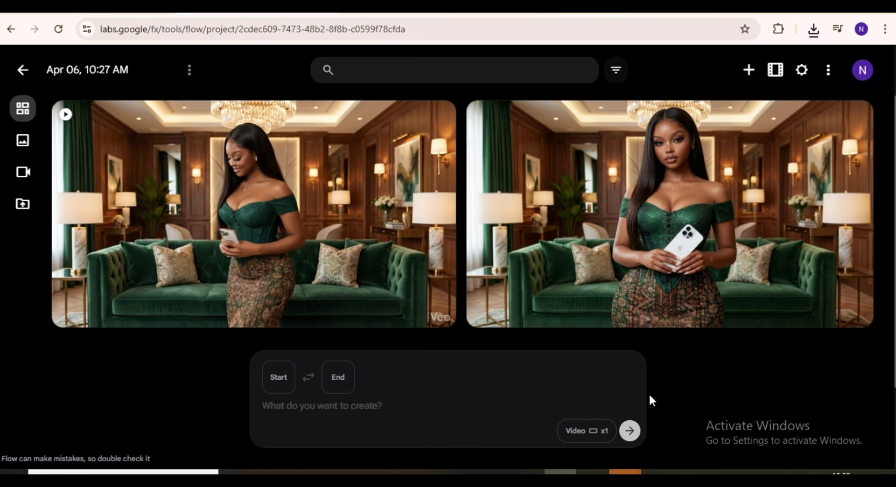
pyautogui.moveTo(332, 246)
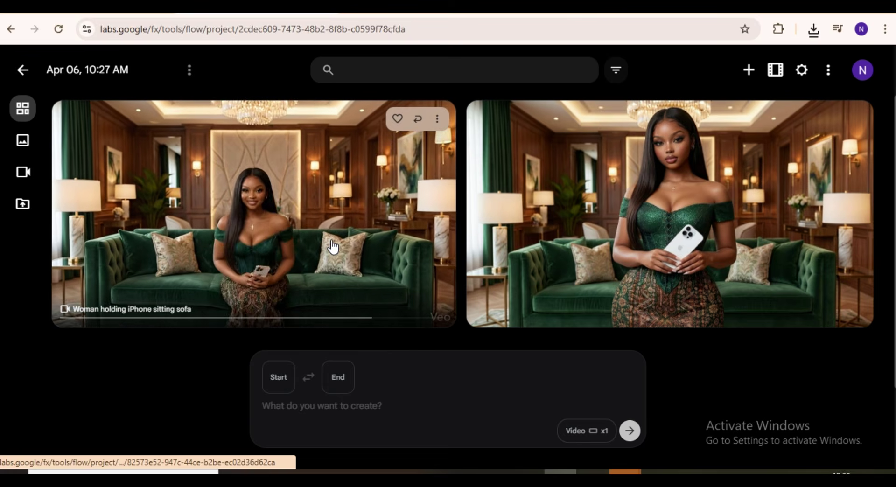
pyautogui.moveTo(504, 234)
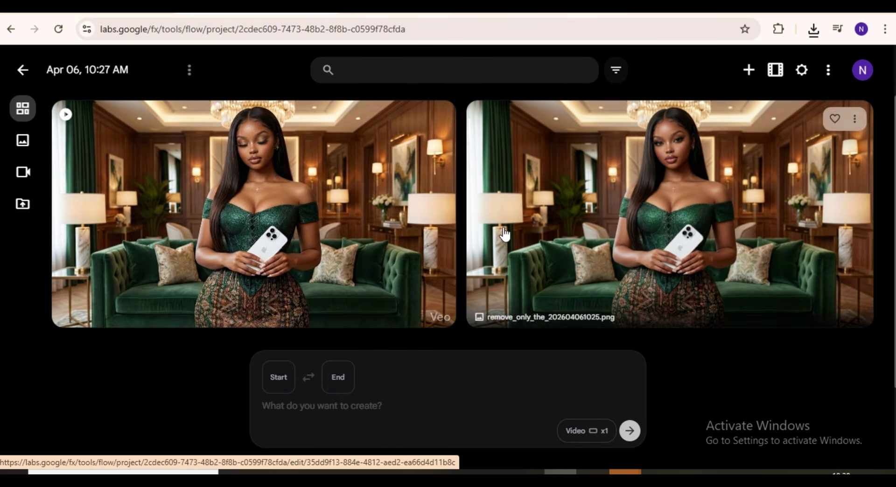
pyautogui.moveTo(296, 114)
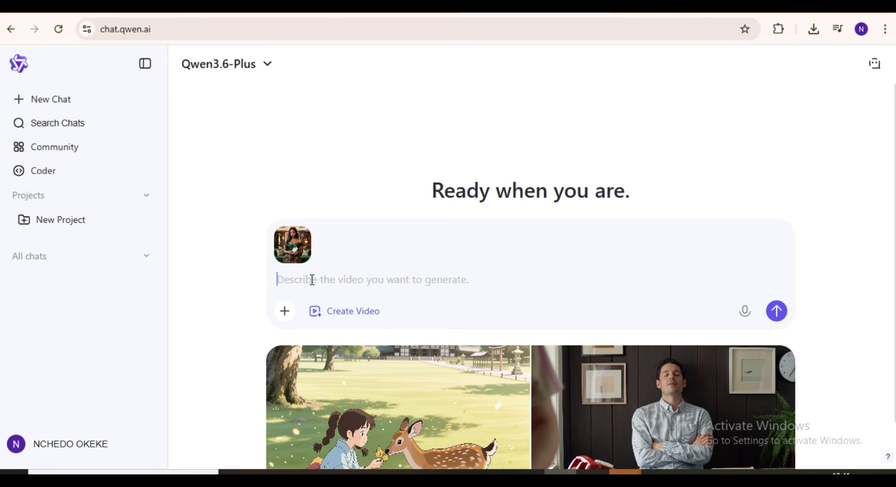
# Step: In Qwen Chat, enter the lipsynced-dialogue prompt for the attached image, ending it at "ultra realistic, photorealistic," and generate the video
pyautogui.write('Realistic video, lipsynced dialogue. A beautiful young Nigerian woman in a sparkling emerald green off-shoulder dress is standing in a luxurious warm-lit living room. She looks down at her white iPhone 16, her lips move as she says "This is exactly what I\'ve been waiting for..." in a soft warm Nigerian accent with a genuine smile on her face. Eye level slow push-in camera shot, warm cinematic chandelier lighting, ultra realistic, photorealistic, 6 seconds.')
pyautogui.press('BackSpace')
pyautogui.press('BackSpace')
pyautogui.press('BackSpace')
pyautogui.press('BackSpace')
pyautogui.press('BackSpace')
pyautogui.press('BackSpace')
pyautogui.press('BackSpace')
pyautogui.press('BackSpace')
pyautogui.press('BackSpace')
pyautogui.press('BackSpace')
pyautogui.press('BackSpace')
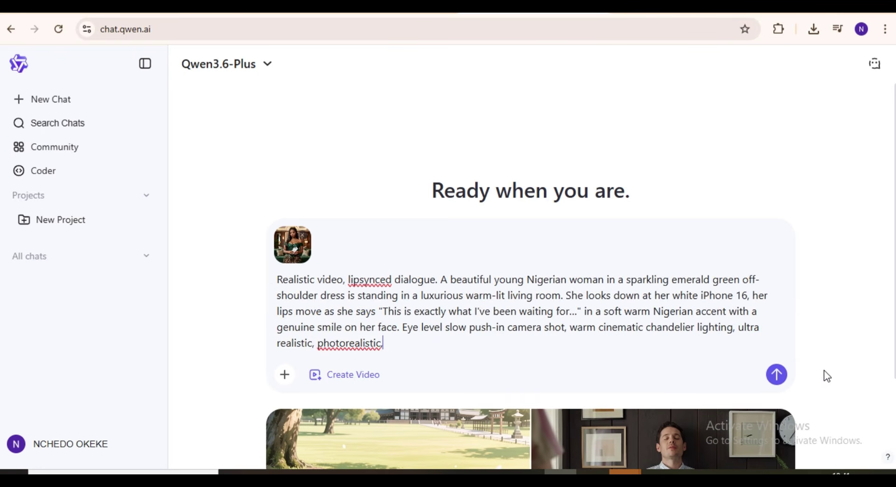
pyautogui.click(776, 375)
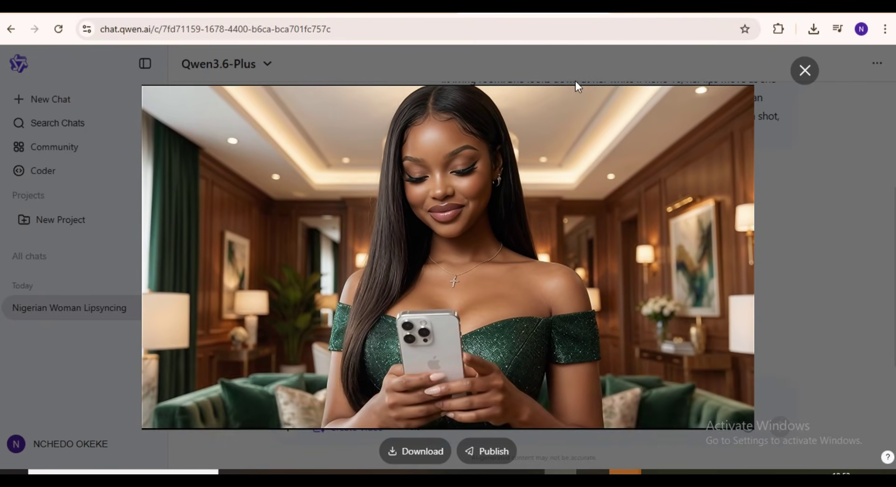
# Step: Close the generated video's preview, leave its chat and permanently delete the "Nigerian Woman Lipsyncing" chat
pyautogui.click(808, 82)
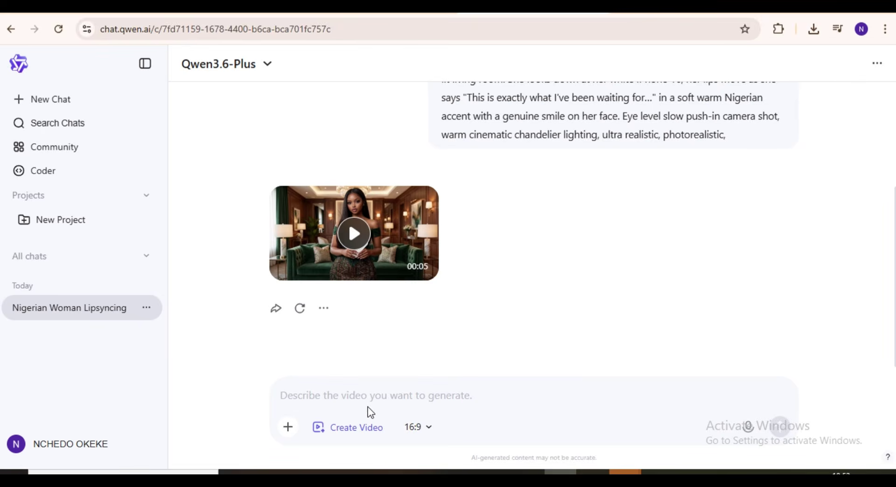
pyautogui.hotkey('ctrl', 'shift', 'o')
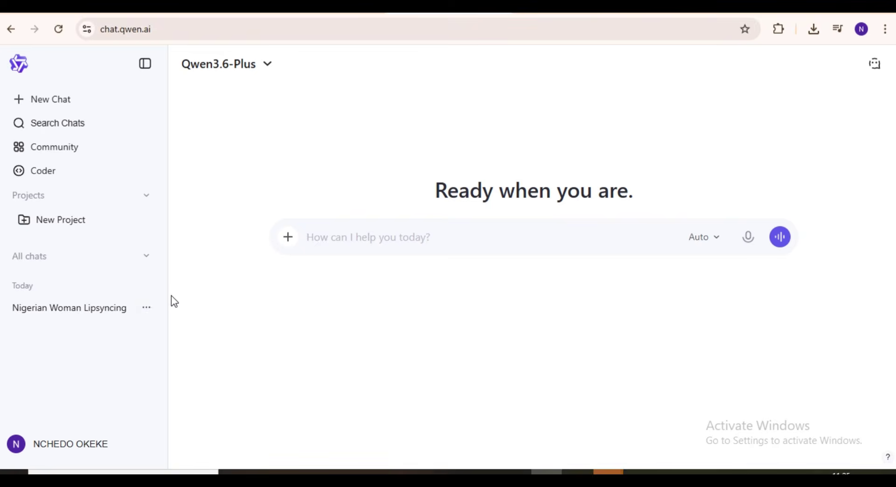
pyautogui.click(146, 308)
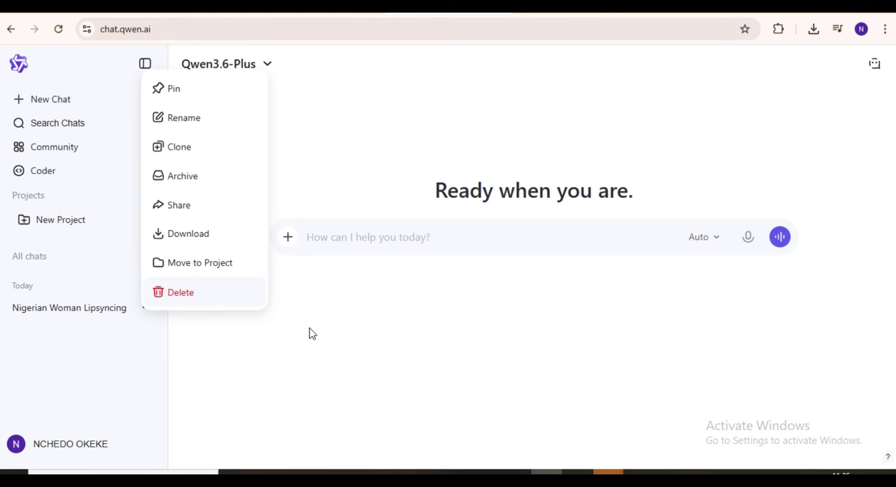
pyautogui.click(189, 295)
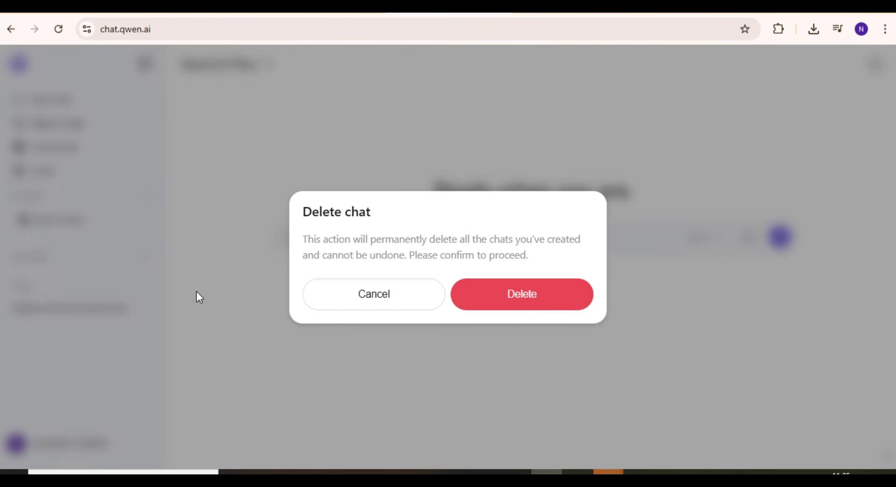
pyautogui.click(513, 296)
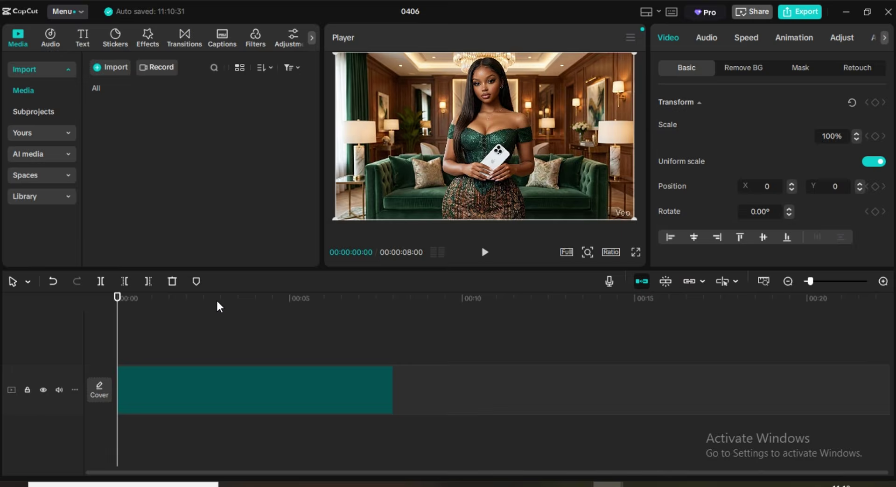
# Step: In CapCut, open the export settings for project 0406 and set the resolution to 2K
pyautogui.click(795, 13)
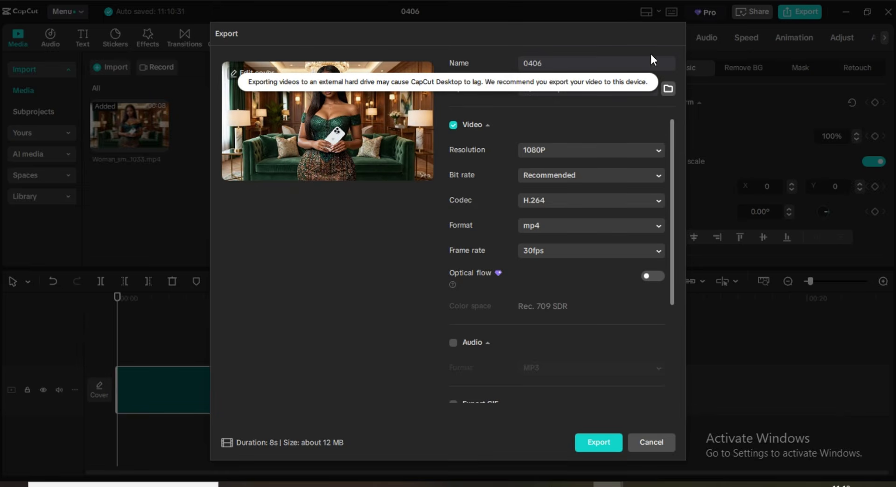
pyautogui.click(637, 146)
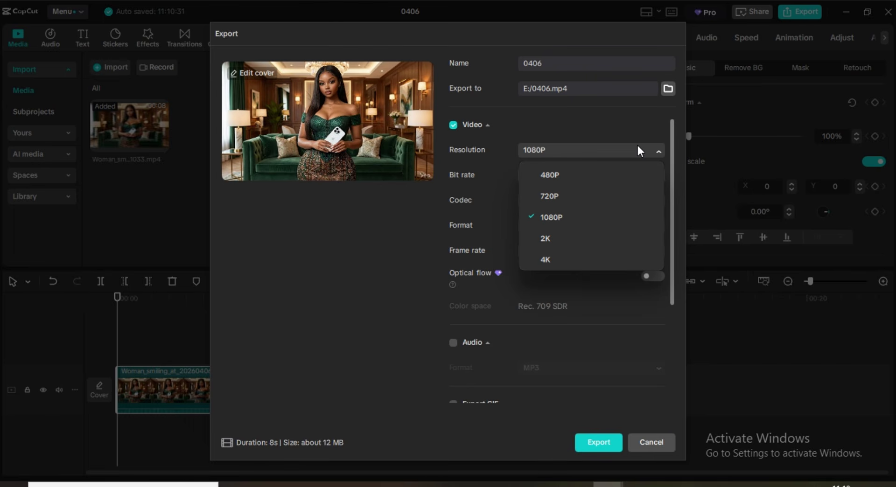
pyautogui.click(545, 244)
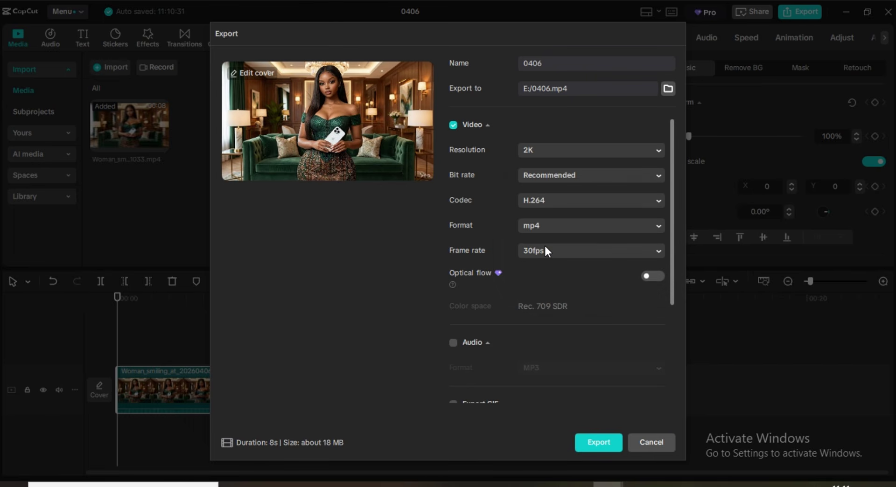